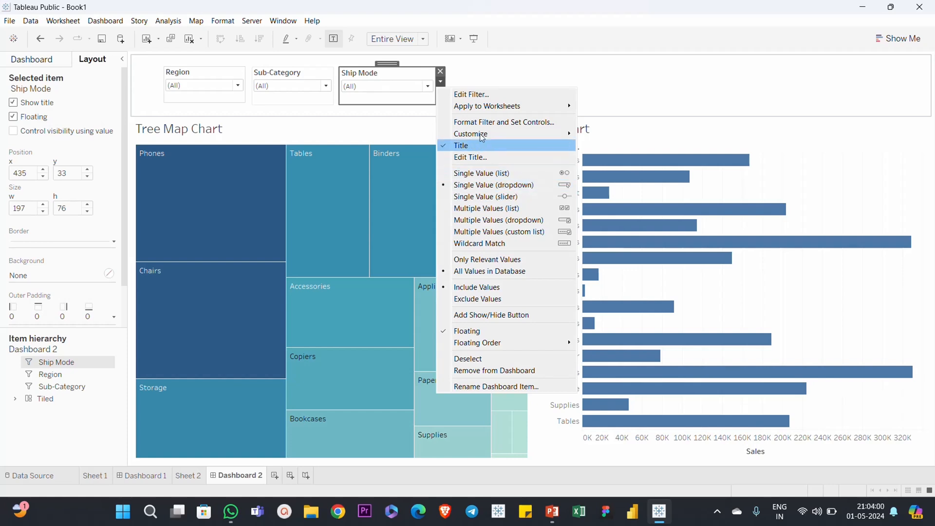
Hide the "All" value in the Ship Mode filter and open its list of values
mouse_move(525, 133)
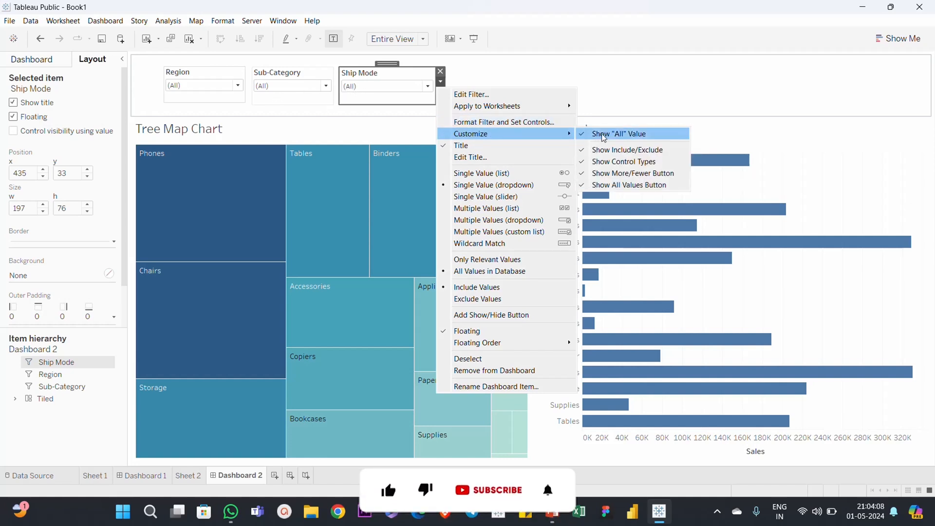
click(604, 136)
click(388, 87)
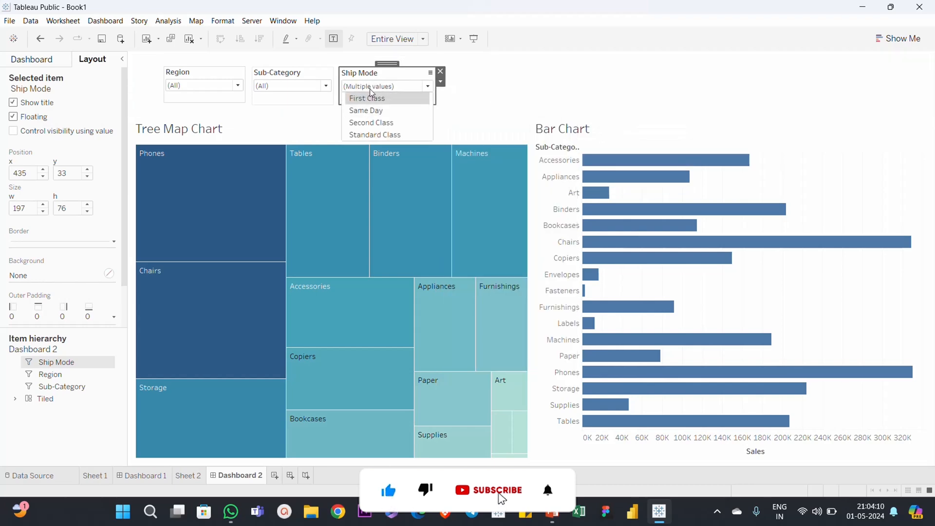
Show the "All" value in the Ship Mode filter again
click(441, 82)
click(441, 82)
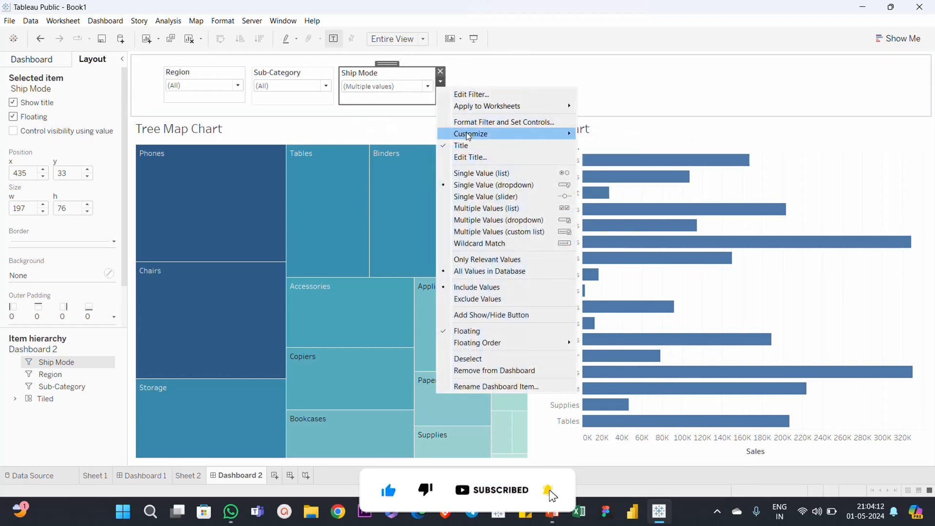
mouse_move(469, 135)
click(598, 135)
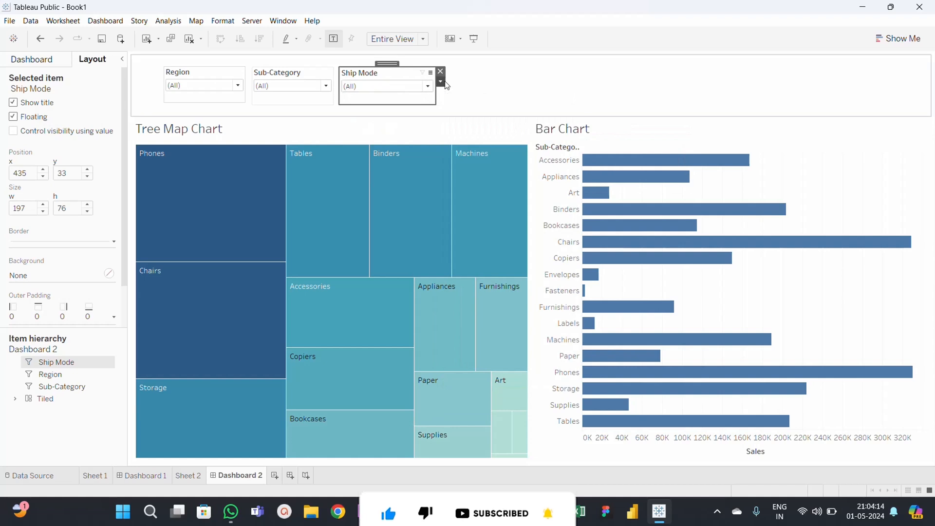
Turn off the Show Include/Exclude customization for the Ship Mode filter
click(444, 83)
mouse_move(506, 135)
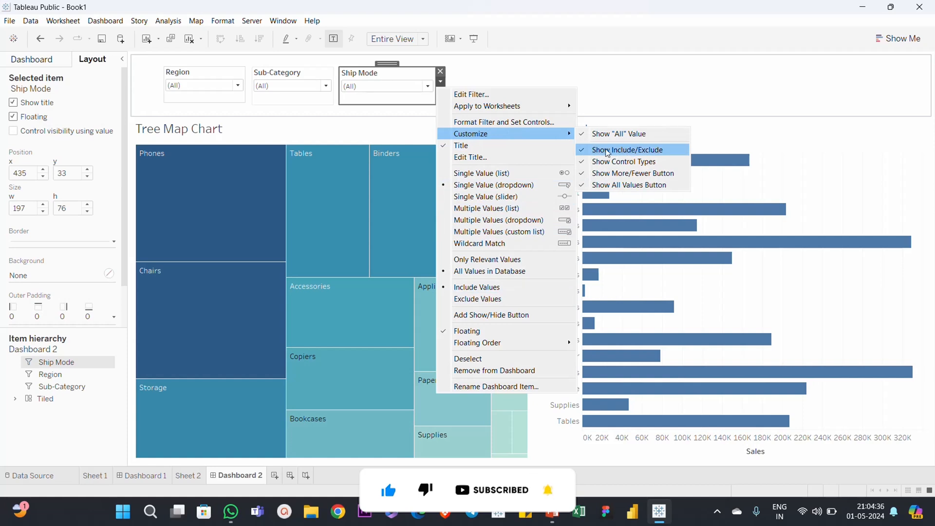
click(586, 151)
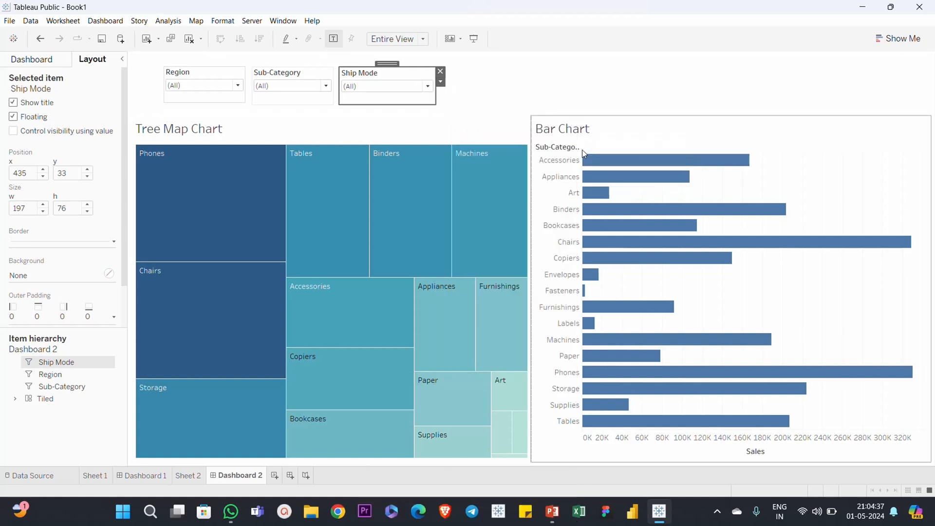
Check the Ship Mode filter's options and re-enable its Show Include/Exclude customization
click(441, 82)
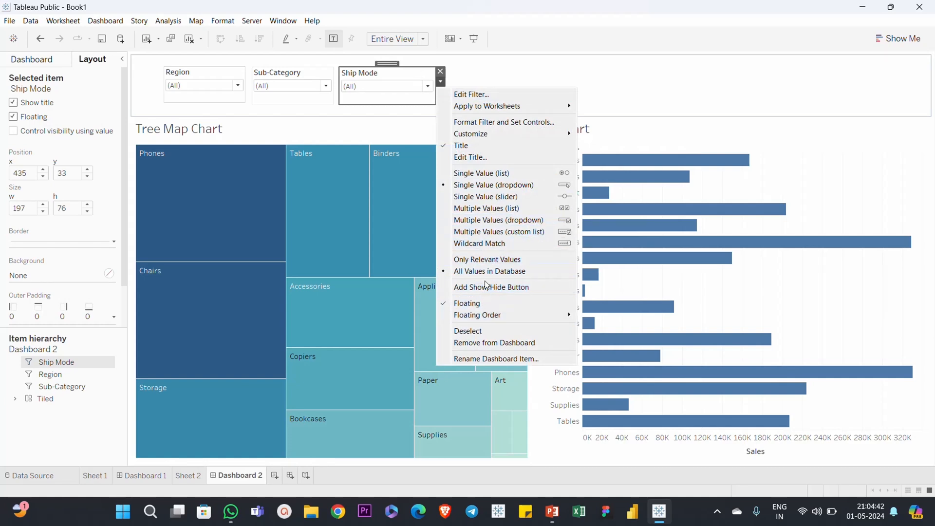
mouse_move(526, 136)
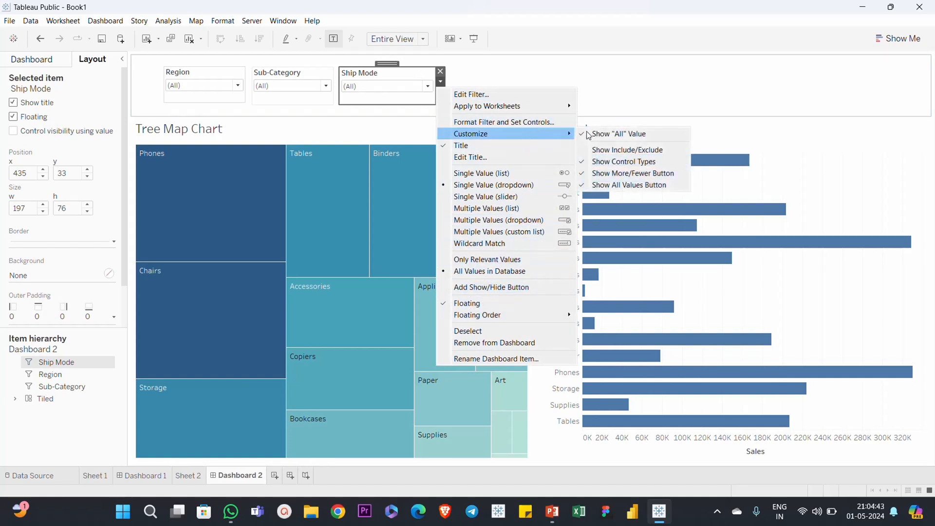
click(607, 150)
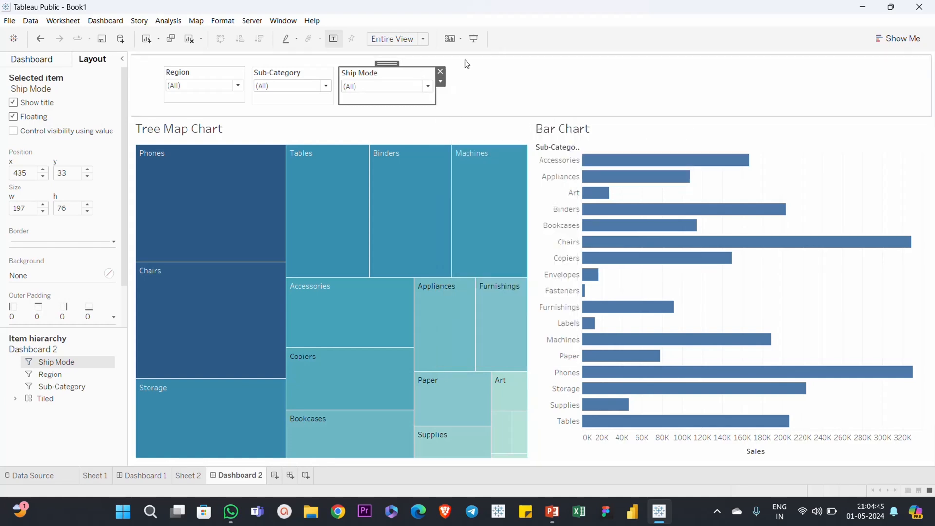
Turn off the Show Control Types customization for the Ship Mode filter
click(441, 84)
mouse_move(507, 135)
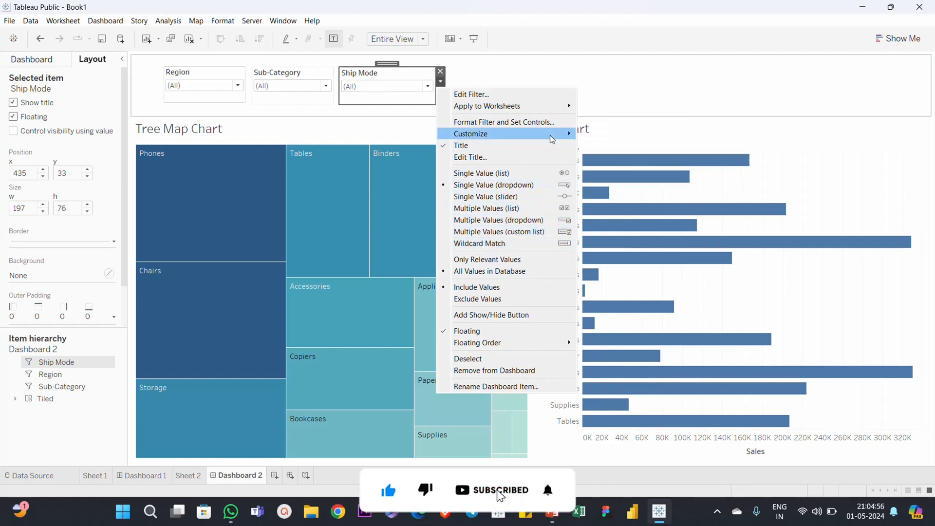
mouse_move(555, 134)
click(629, 161)
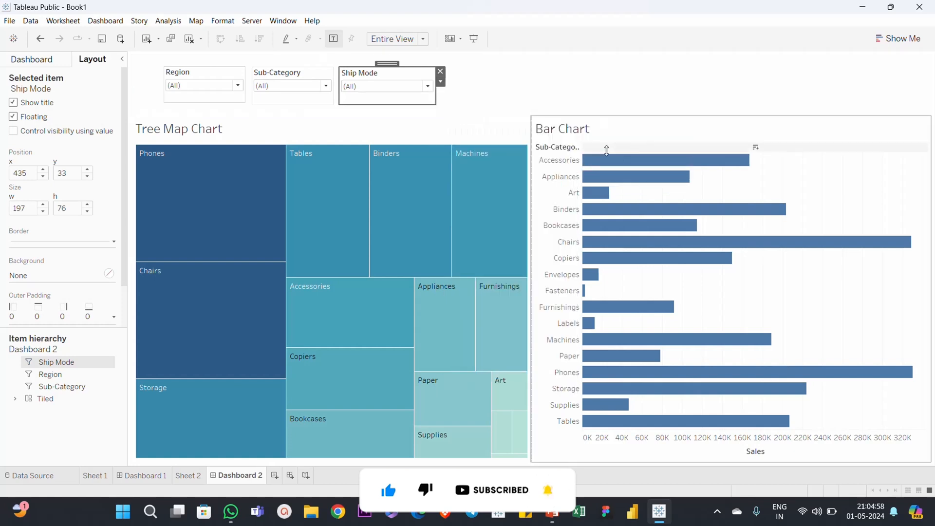
Re-enable Show Control Types for the Ship Mode filter and check its control type options
click(441, 82)
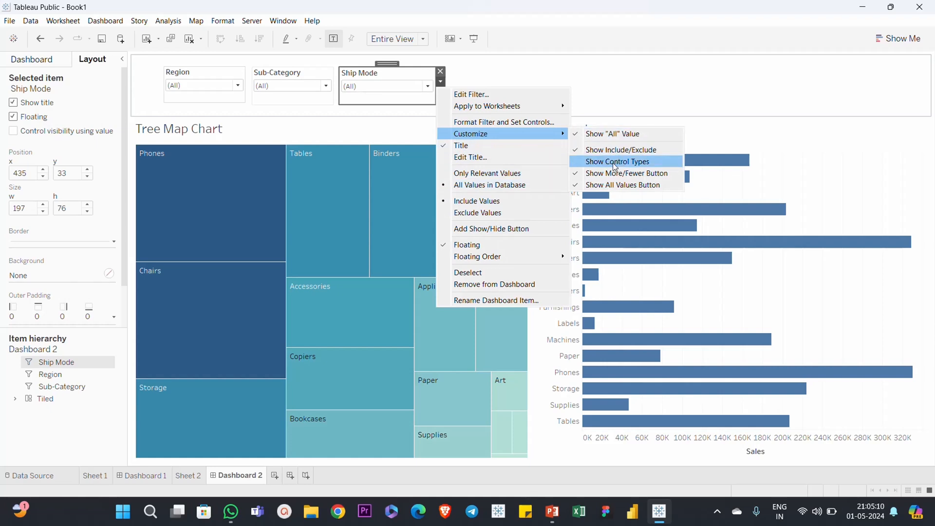
click(614, 164)
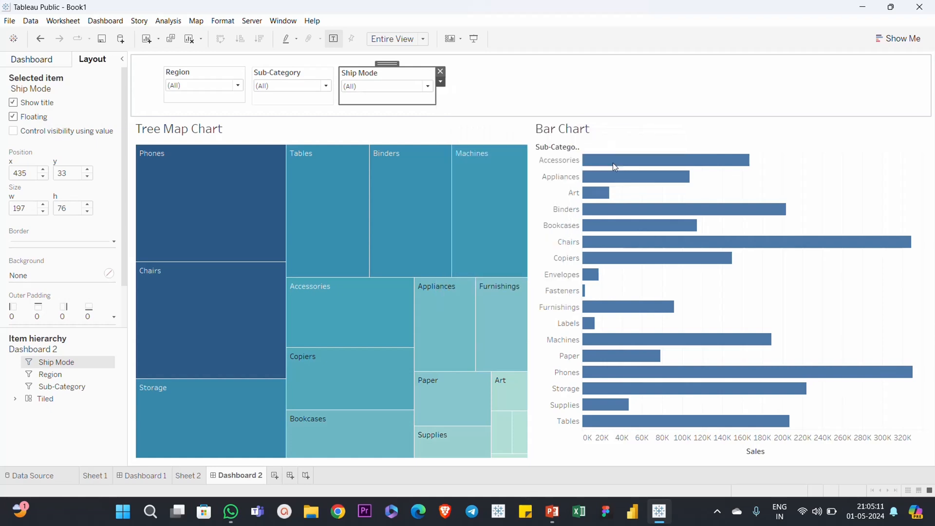
click(441, 82)
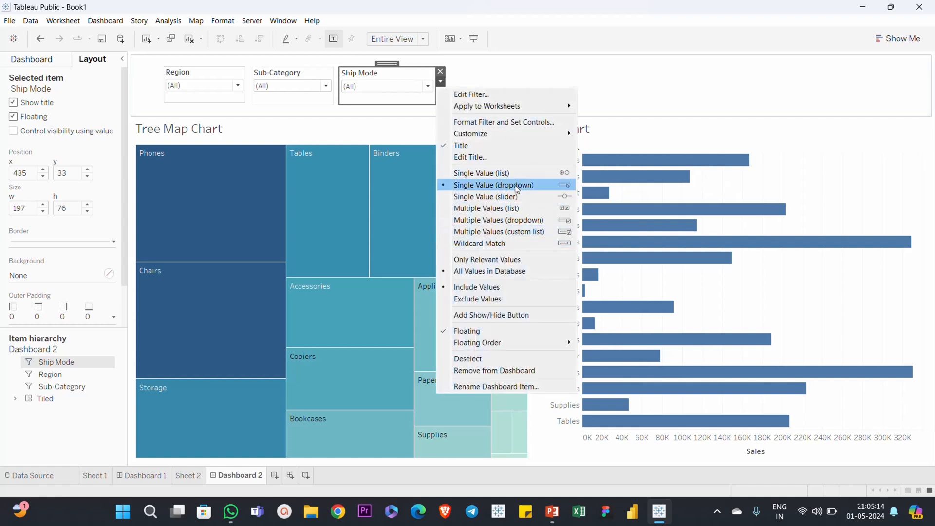
Review the Show More/Fewer Button customization and the Ship Mode filter's choice between only relevant values and all values in database
mouse_move(536, 136)
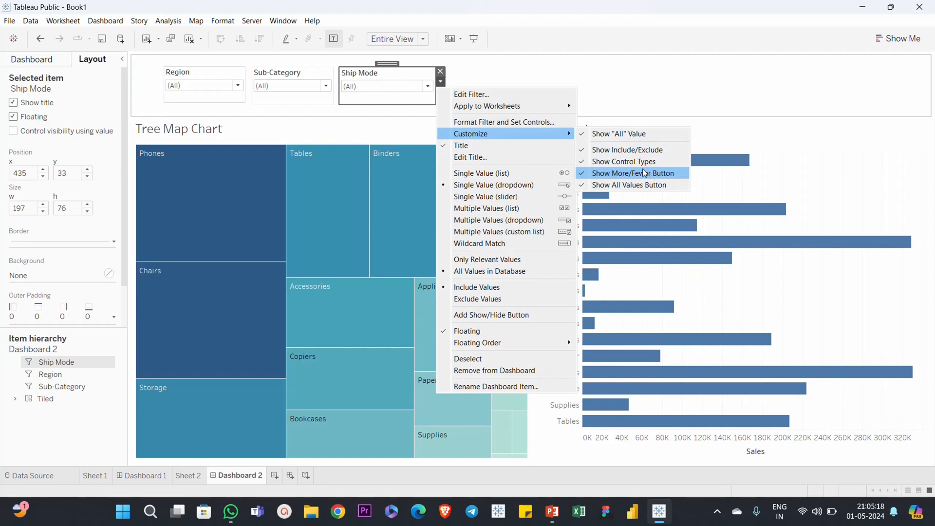
click(422, 81)
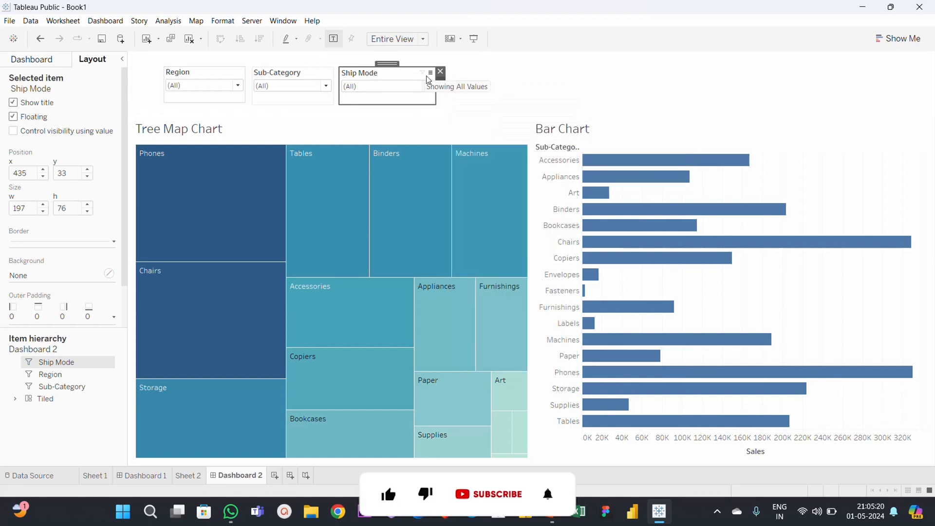
click(430, 72)
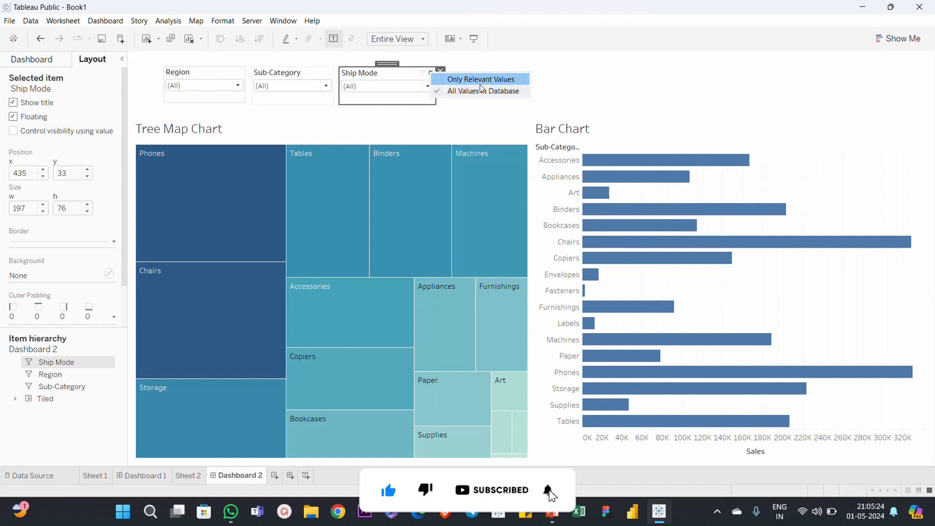
click(424, 74)
click(431, 75)
click(431, 73)
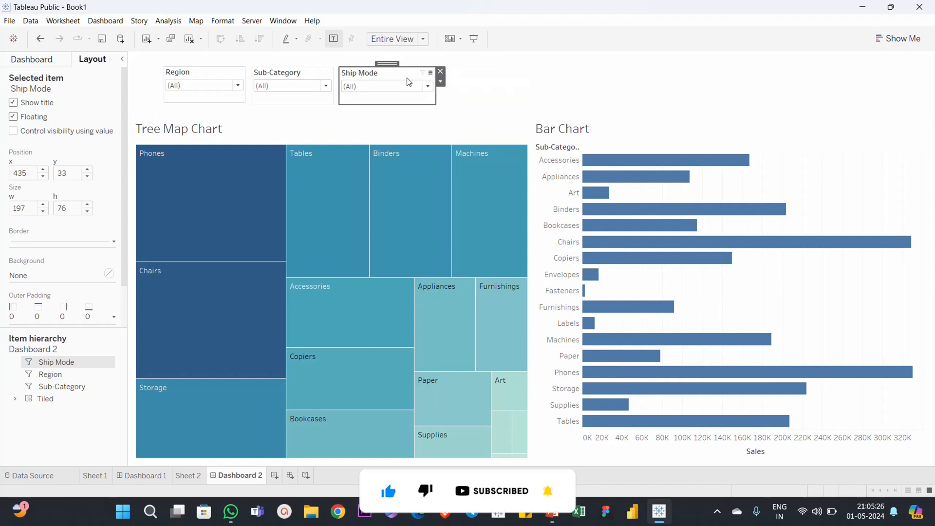
Review the Show All Values Button customization and the list of values in the Ship Mode filter
click(441, 82)
mouse_move(527, 137)
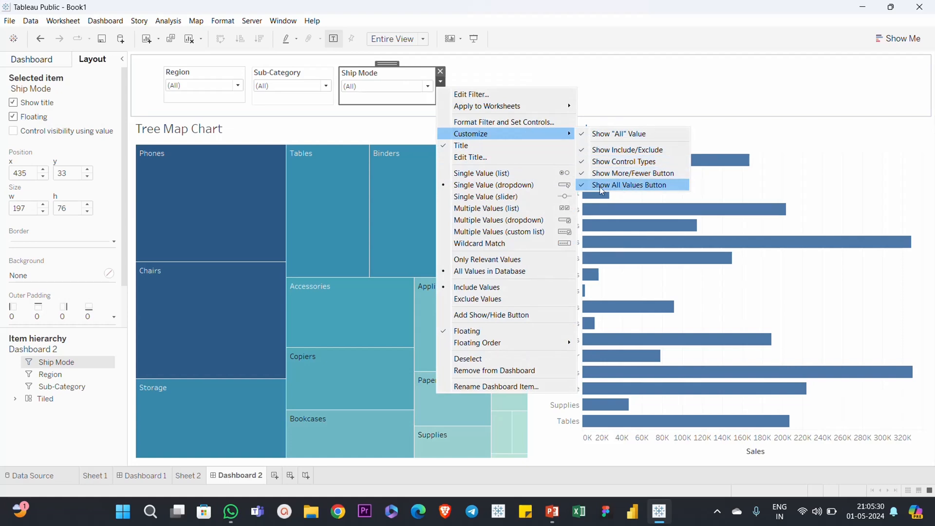
click(374, 88)
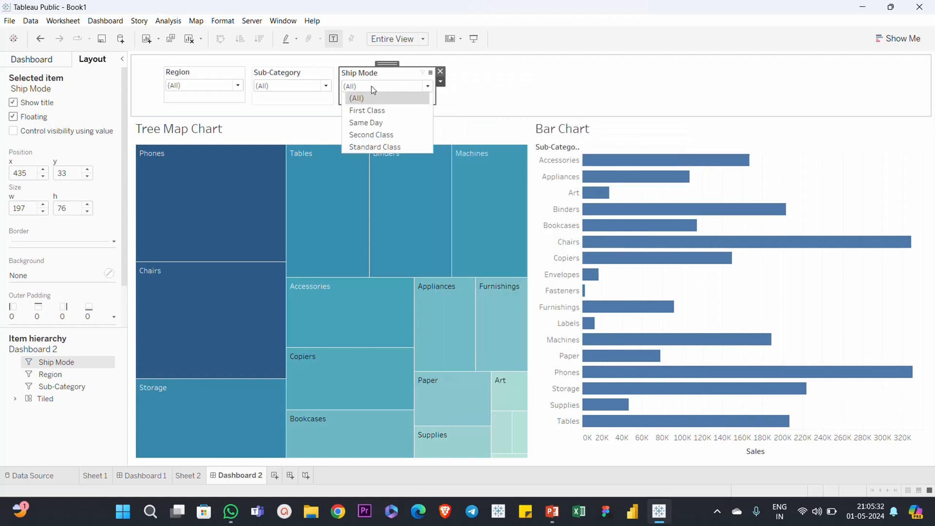
click(421, 86)
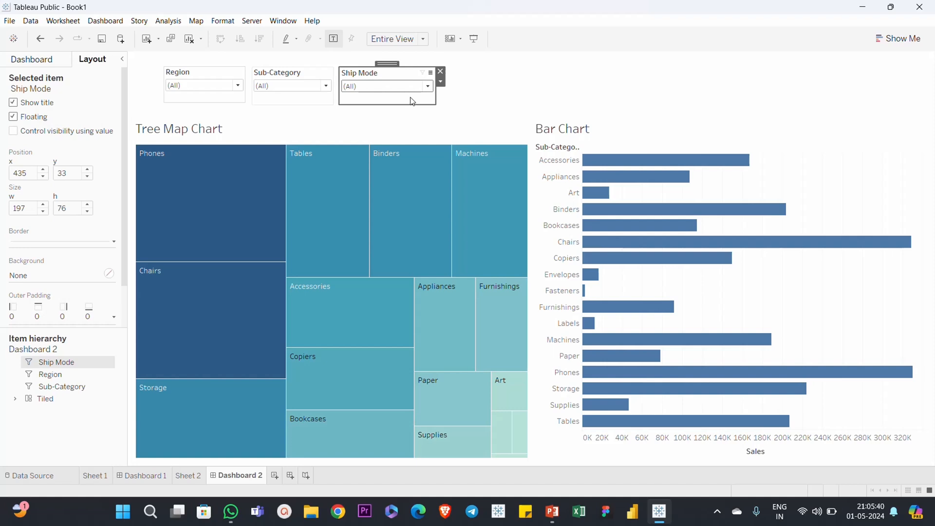
click(441, 85)
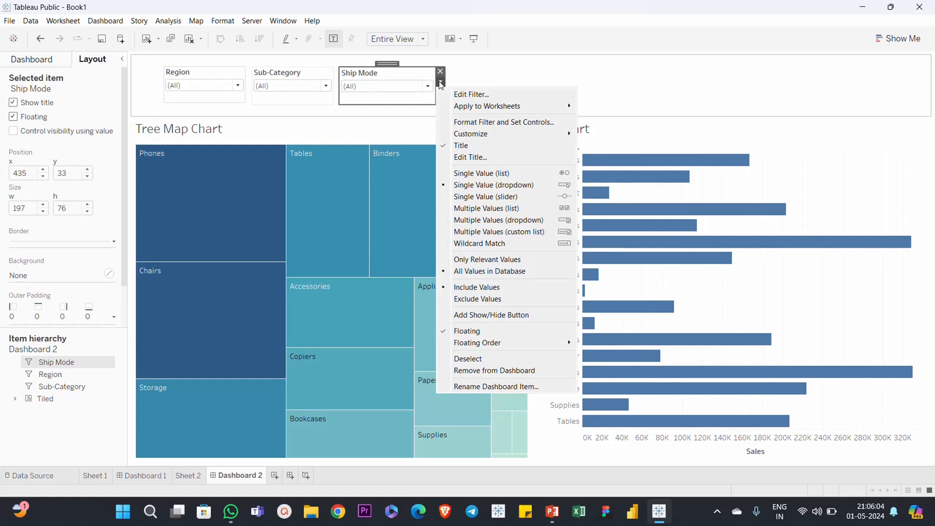
click(393, 79)
click(428, 86)
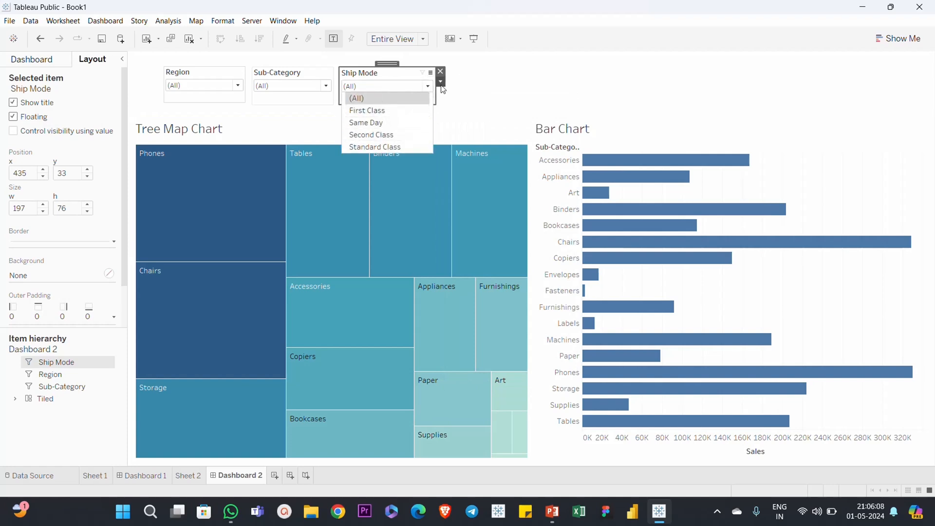
Change the Ship Mode filter's control type to Multiple Values (dropdown)
click(441, 85)
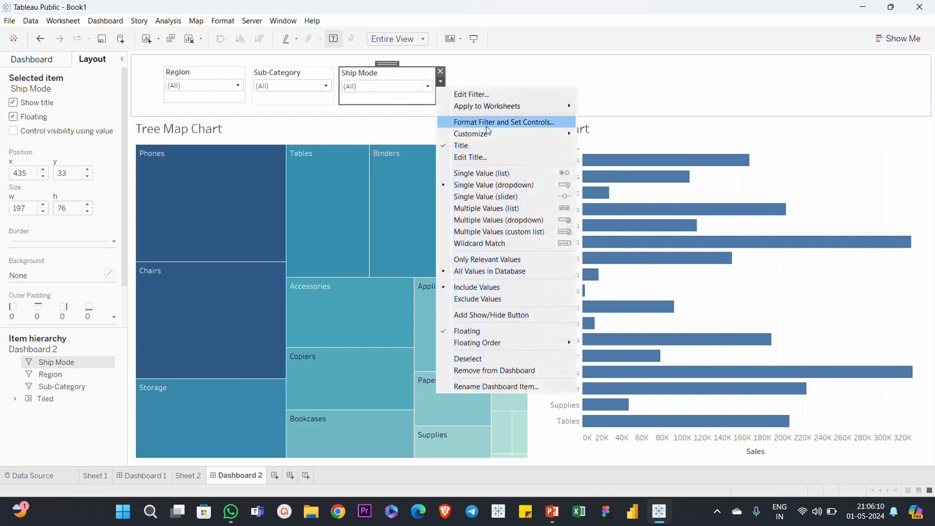
mouse_move(571, 134)
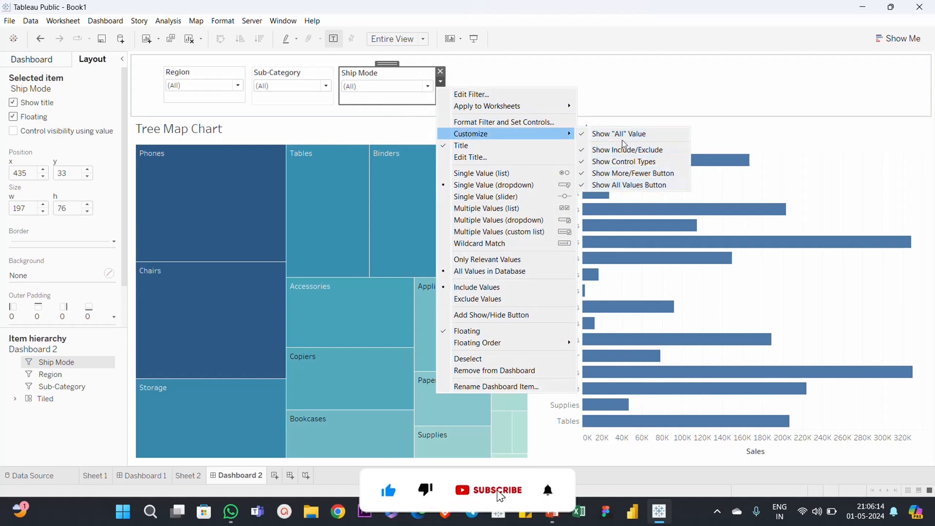
click(481, 221)
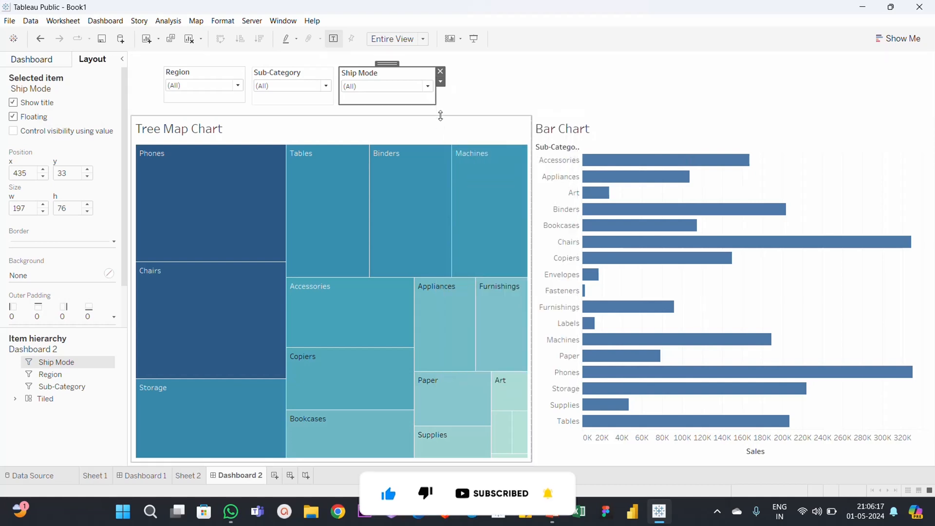
Review the Show Apply Button customization and open the Ship Mode filter's list of values
click(442, 85)
mouse_move(492, 132)
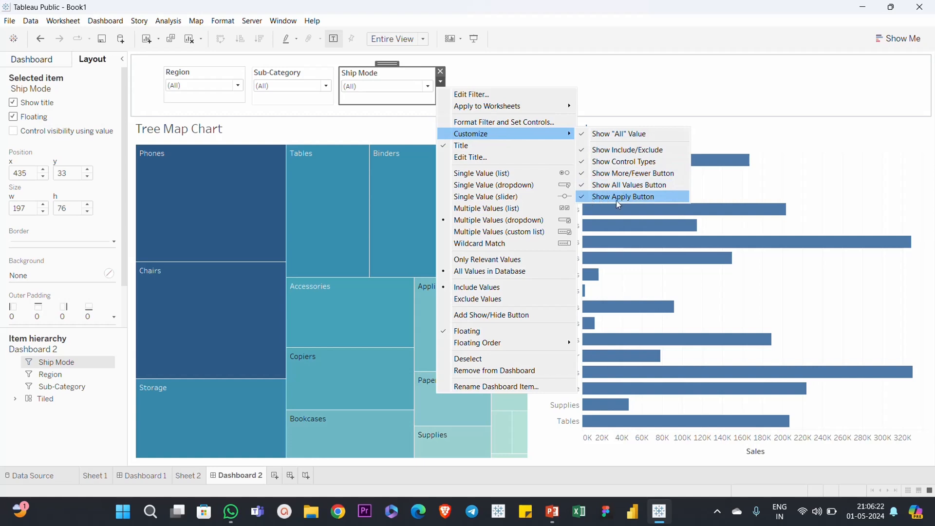
click(427, 86)
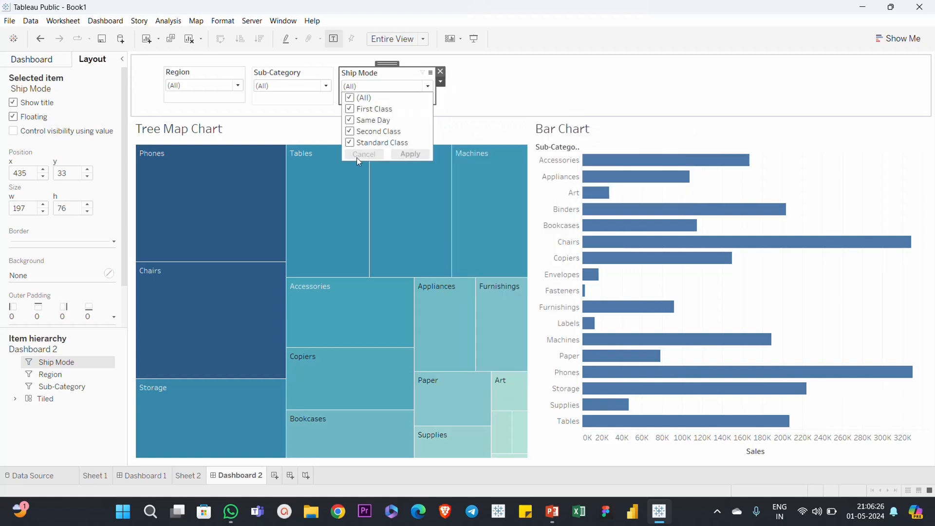
Clear all Ship Mode values, select First Class and Same Day, and apply the selection
click(350, 98)
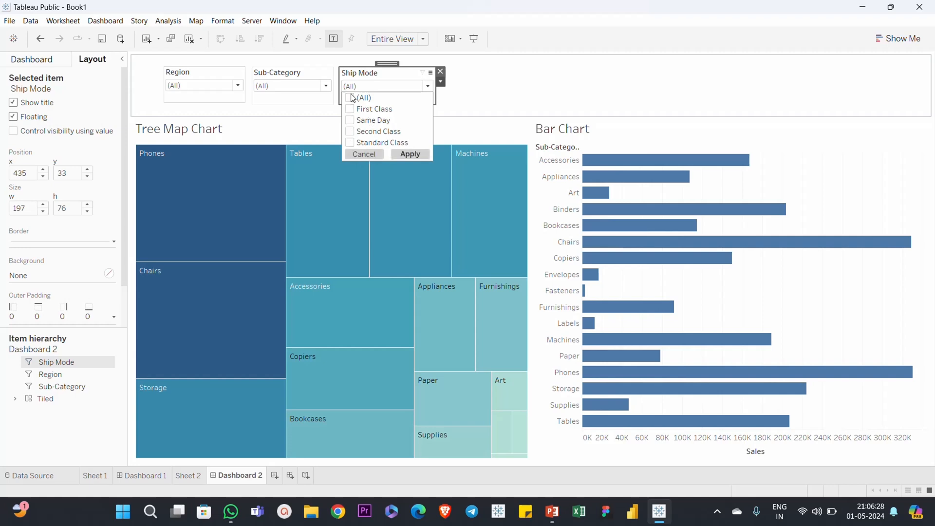
click(351, 120)
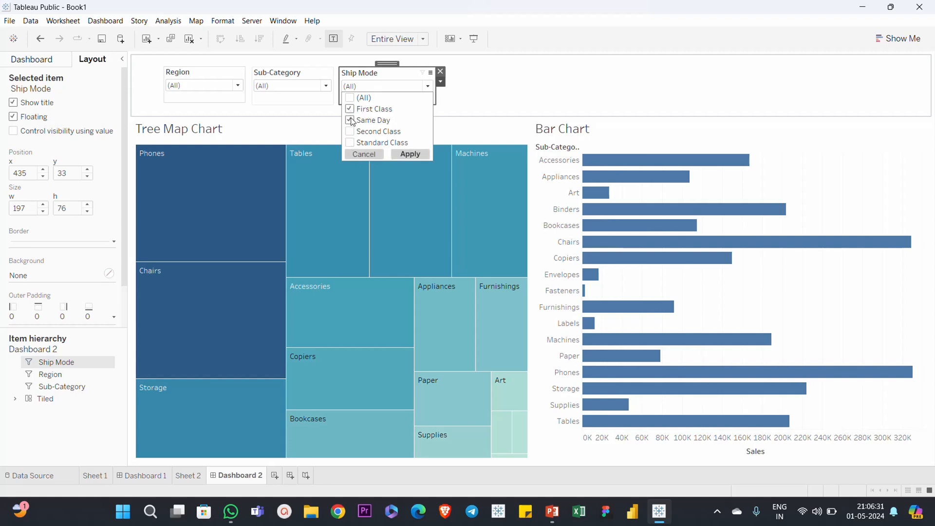
click(409, 155)
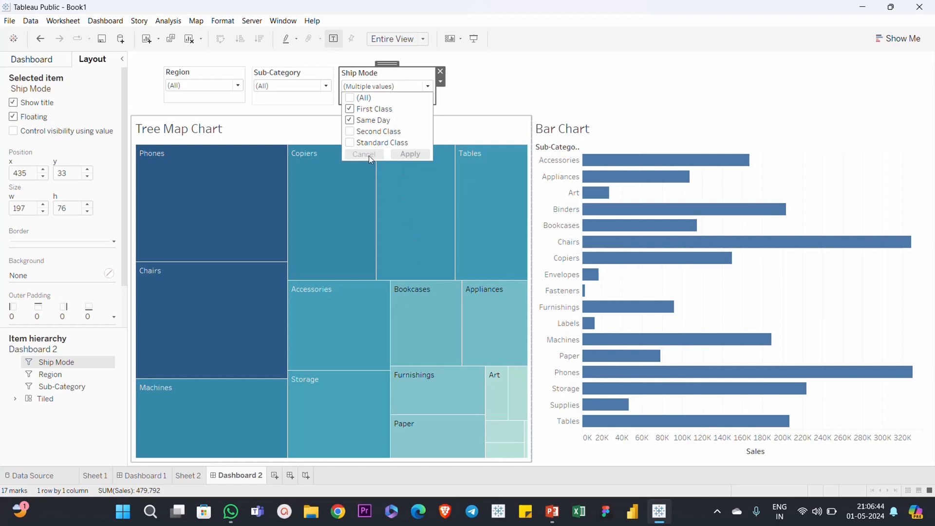
Replace Same Day with Standard Class in the Ship Mode selection, keeping First Class, and apply it
click(349, 119)
click(350, 120)
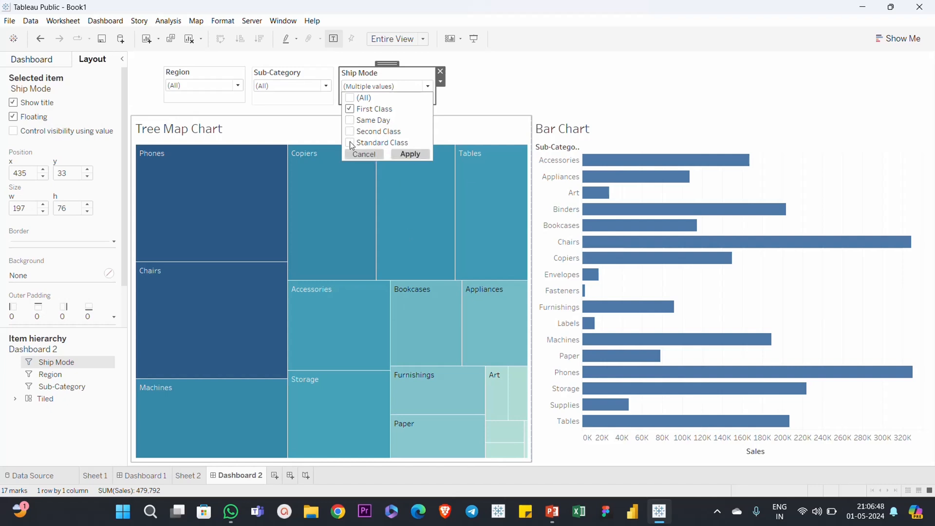
click(350, 142)
click(402, 157)
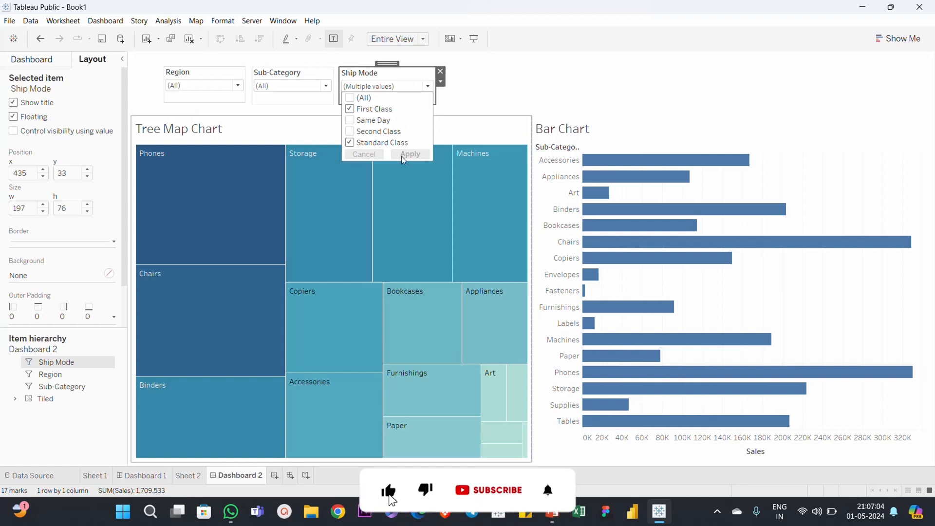
Select all Ship Mode values and apply the selection
click(353, 99)
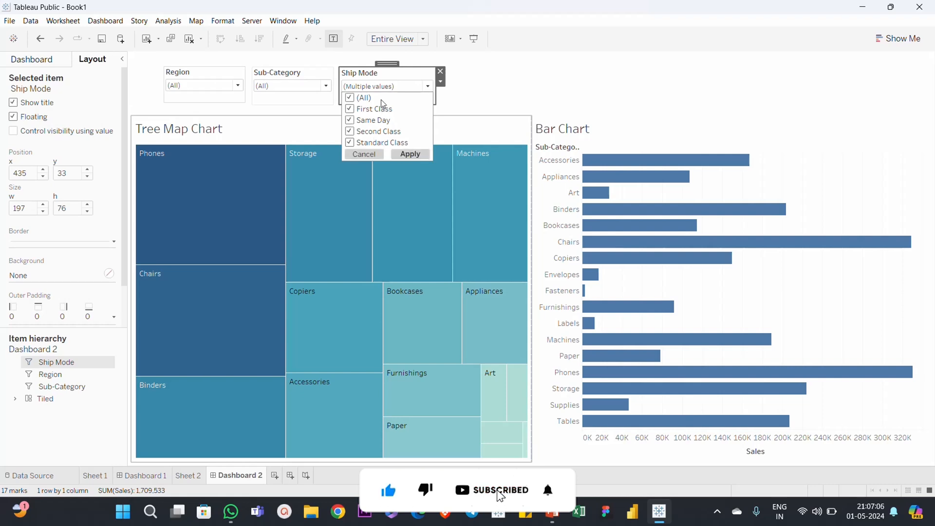
click(410, 153)
Try the Multiple Values (custom list) and Wildcard Match control types on the Ship Mode filter
click(441, 82)
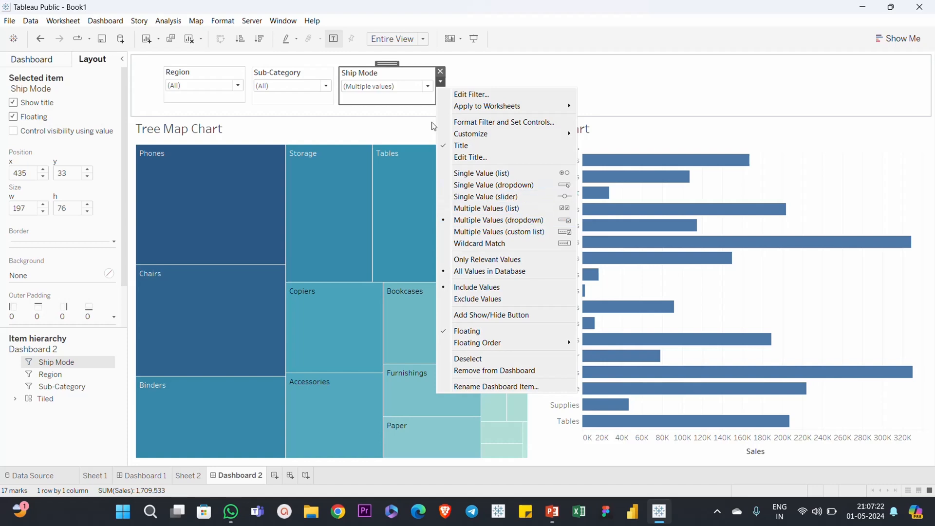
click(520, 236)
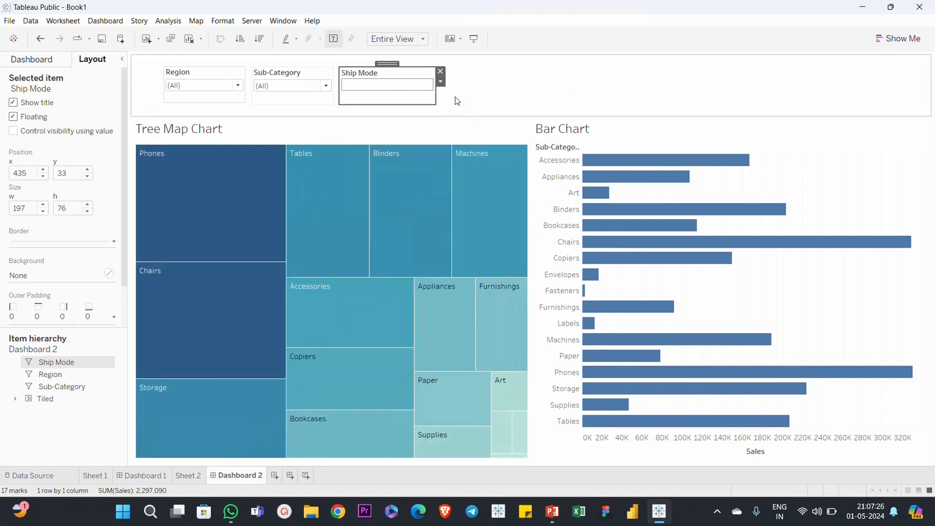
click(441, 82)
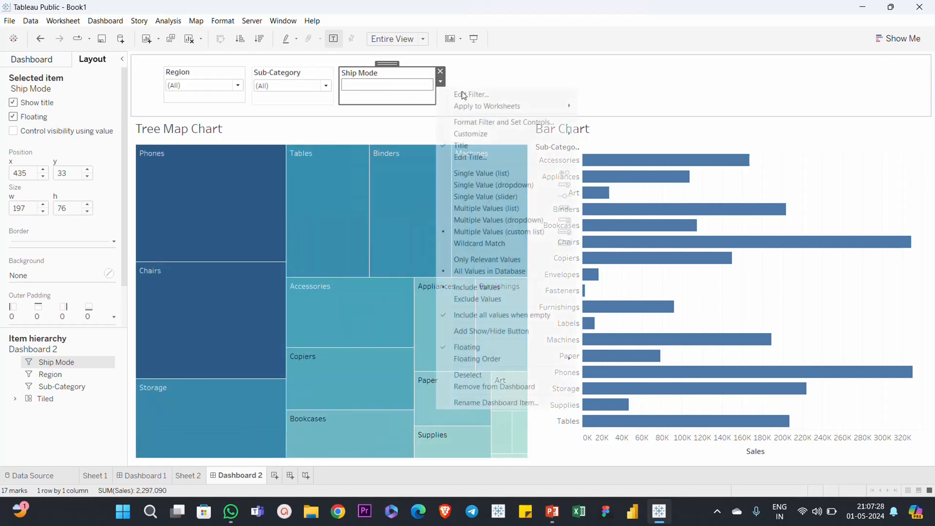
mouse_move(495, 136)
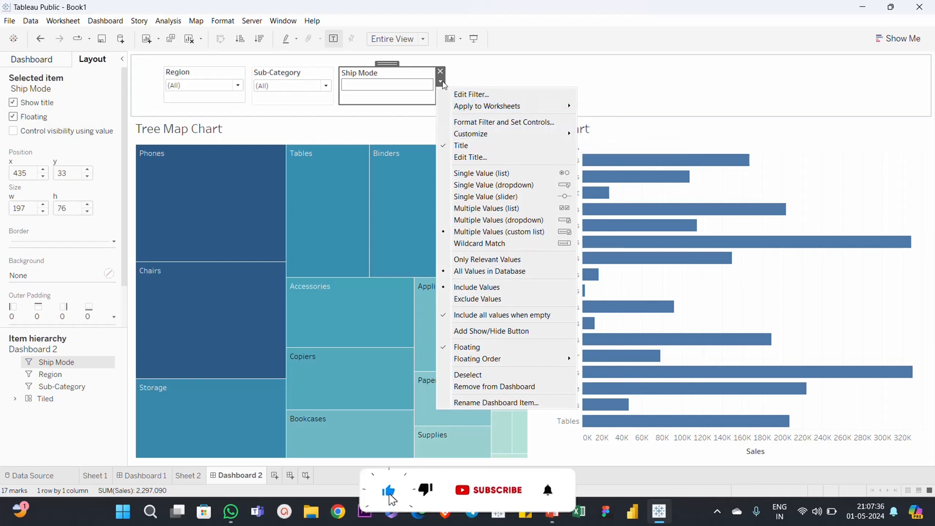
click(495, 243)
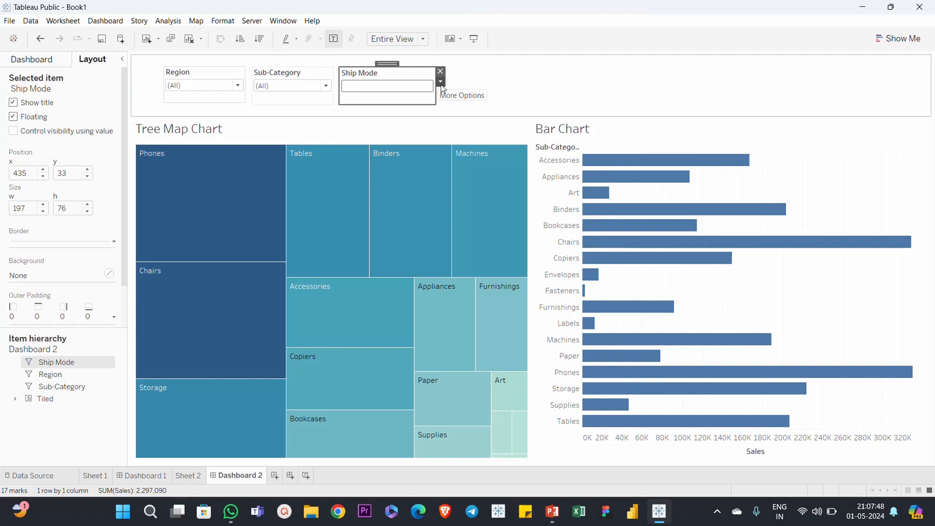
Switch the Ship Mode filter to Single Value (slider) and advance it to Same Day
click(443, 86)
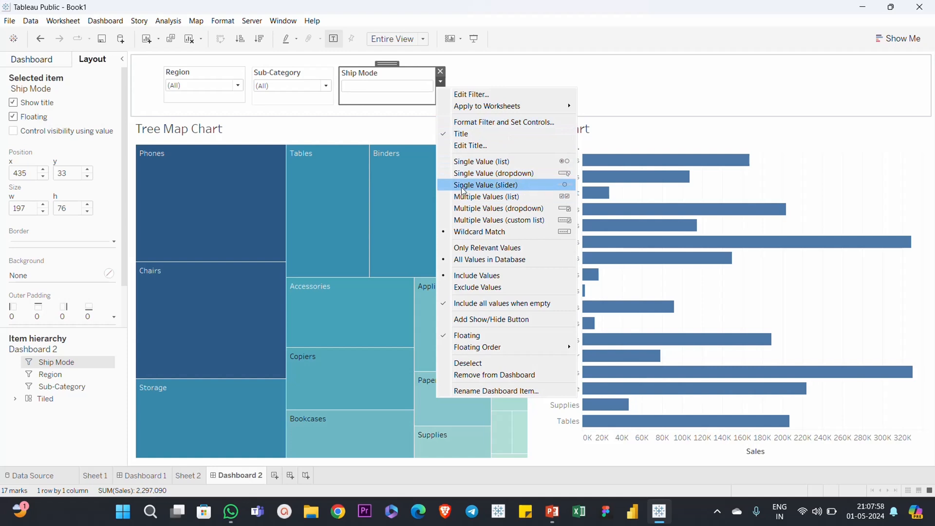
click(496, 187)
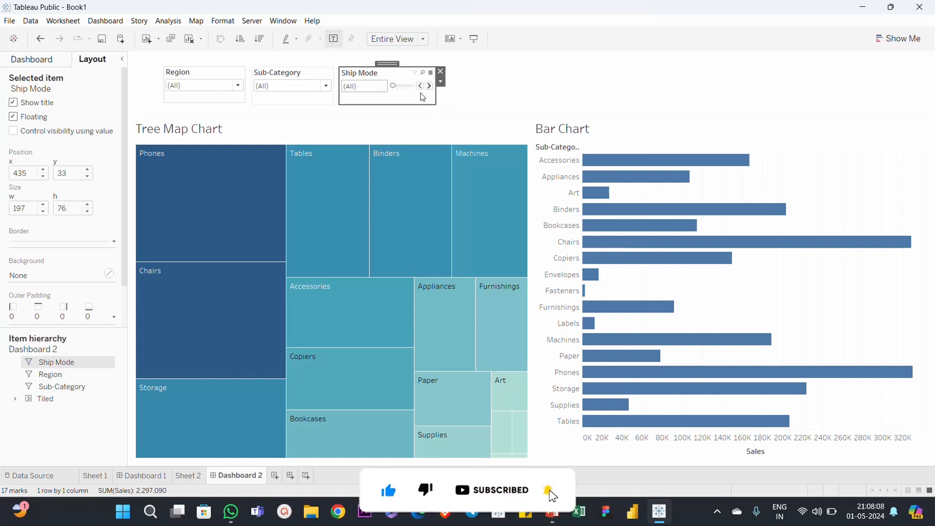
mouse_move(391, 87)
mouse_down()
mouse_move(417, 89)
mouse_move(391, 87)
mouse_up()
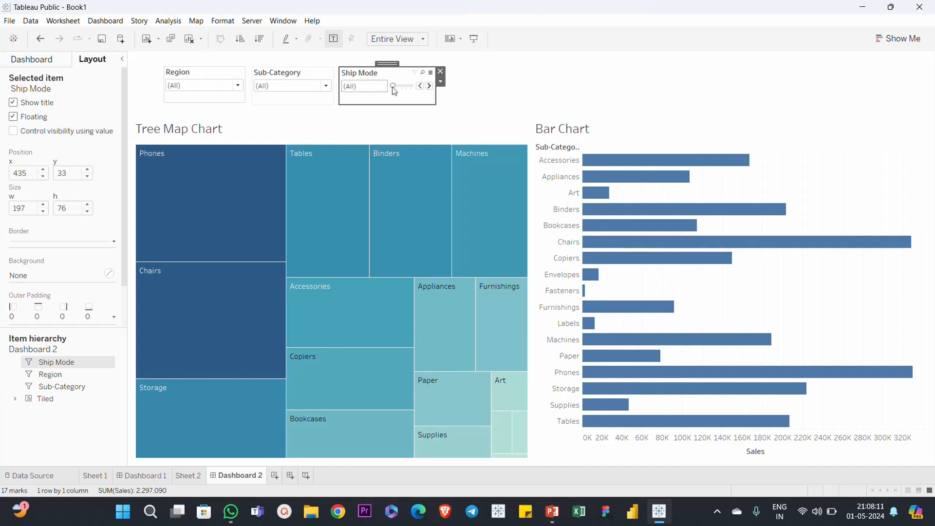
click(429, 86)
click(429, 86)
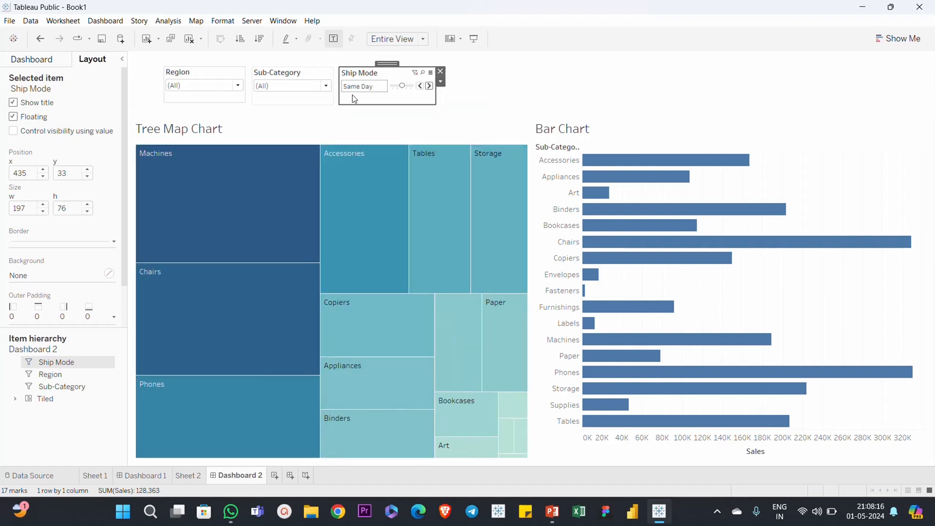
Hide the Ship Mode slider's step buttons through its customization options and move the slider to Second Class
click(442, 83)
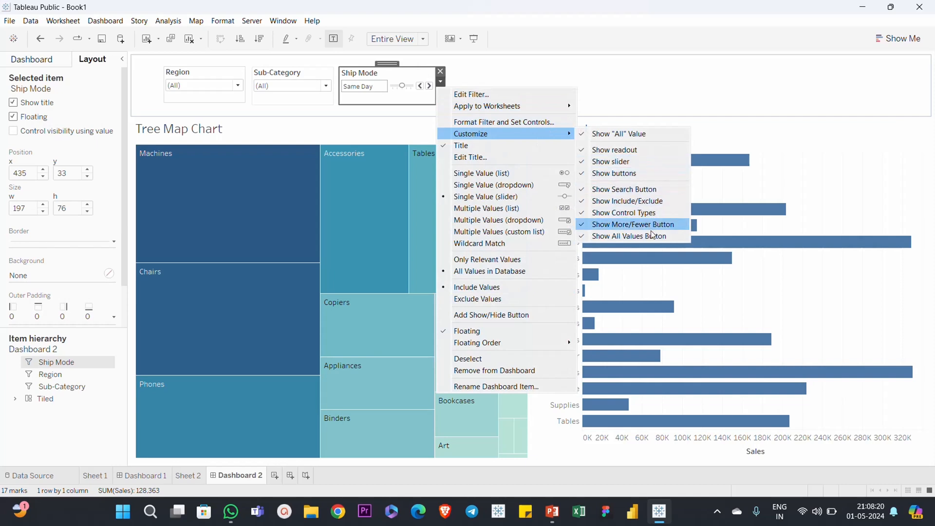
click(620, 152)
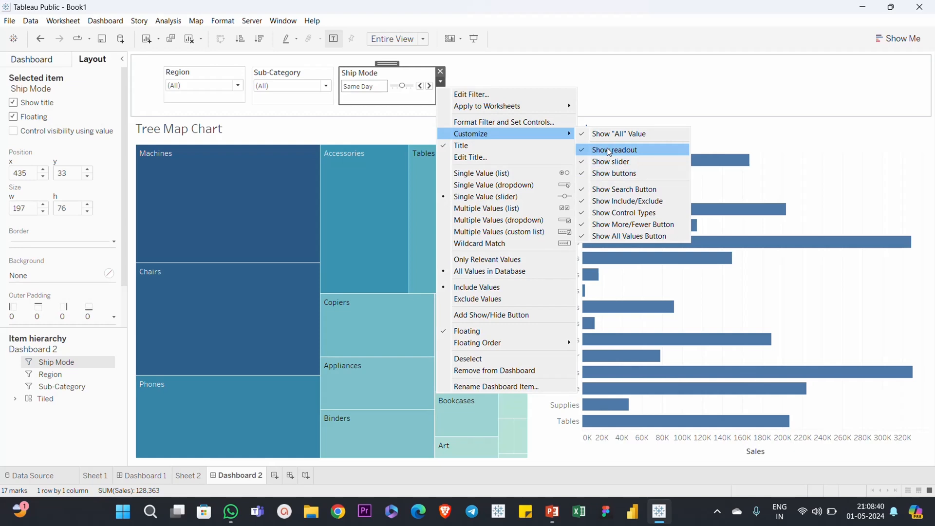
click(608, 173)
mouse_move(414, 86)
mouse_down()
mouse_move(432, 89)
mouse_move(409, 88)
mouse_move(419, 86)
mouse_up()
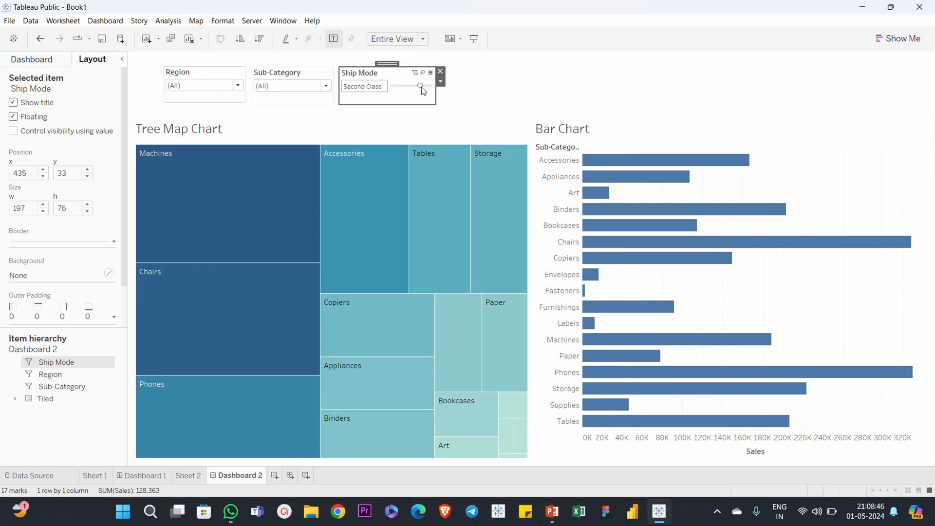
Turn the Show buttons customization back on for the Ship Mode filter
click(440, 82)
mouse_move(506, 133)
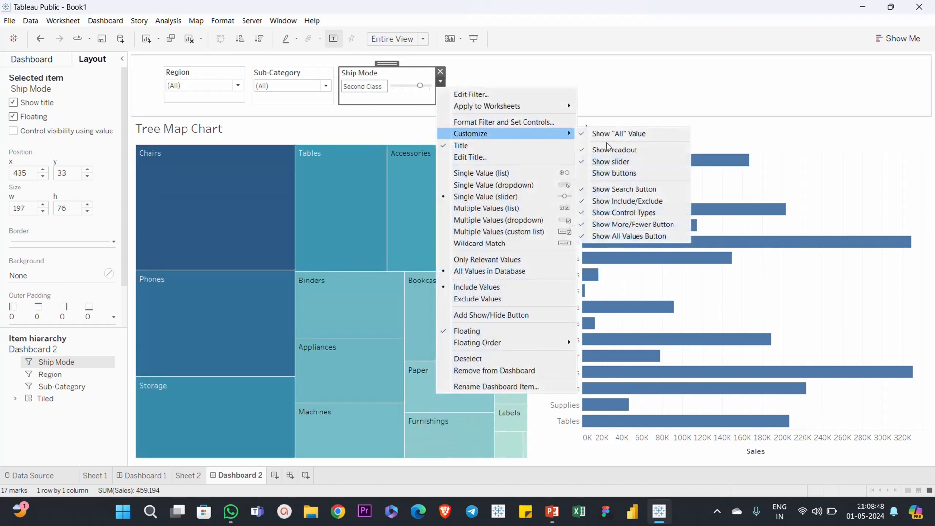
click(612, 174)
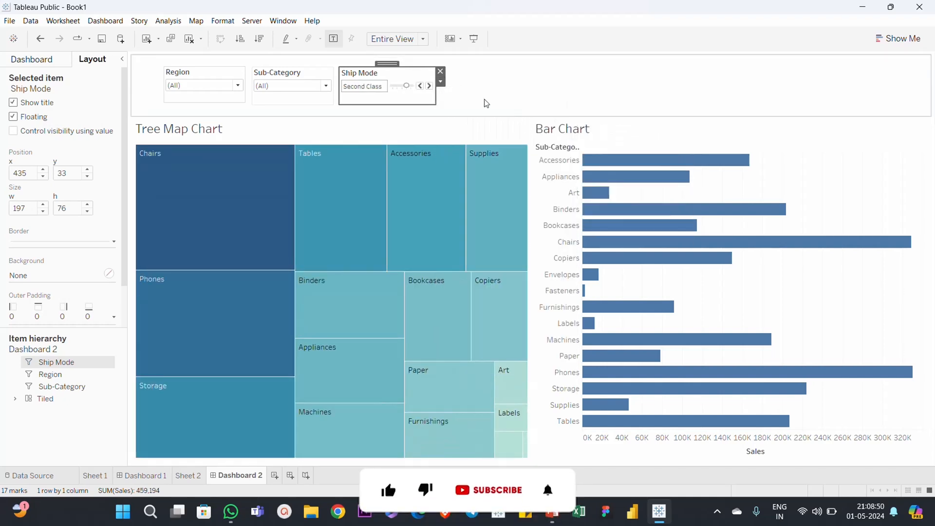
Hide the slider of the Ship Mode filter and step the value forward to Standard Class and back to Same Day
click(441, 82)
mouse_move(507, 133)
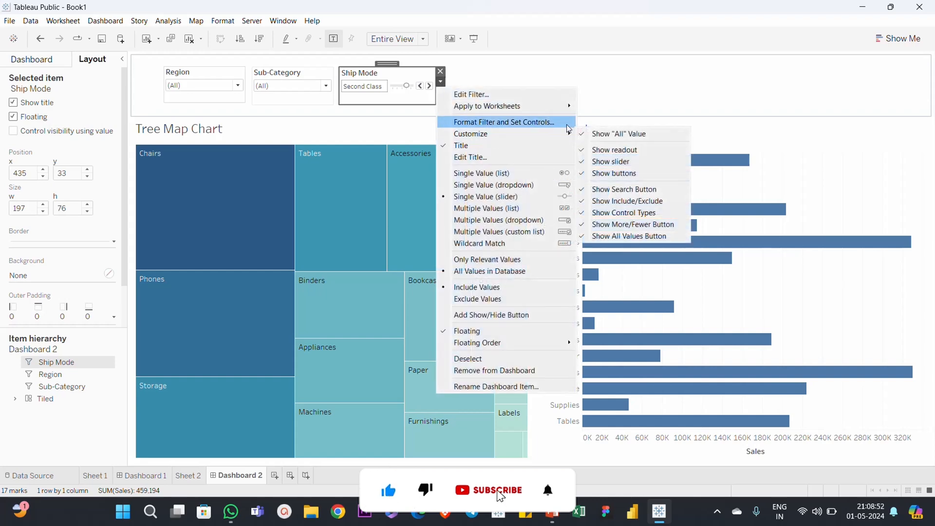
click(615, 161)
click(431, 88)
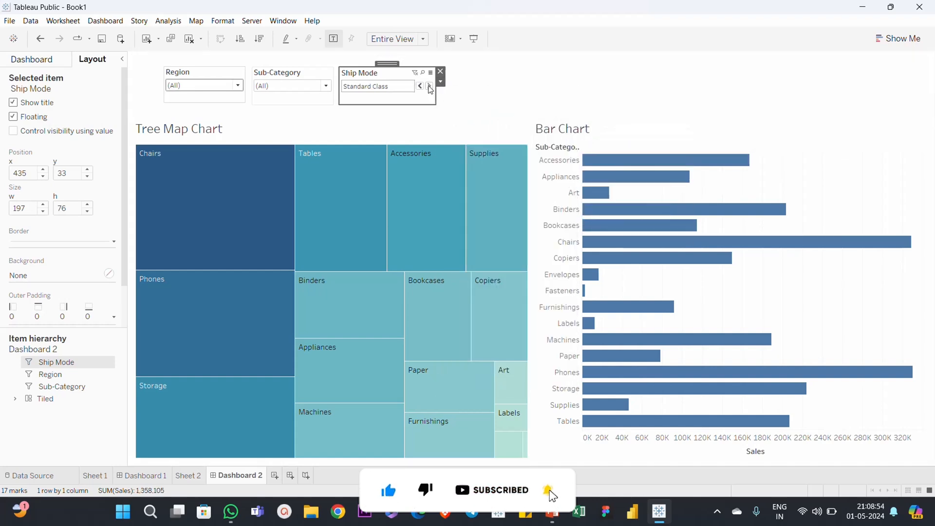
click(420, 88)
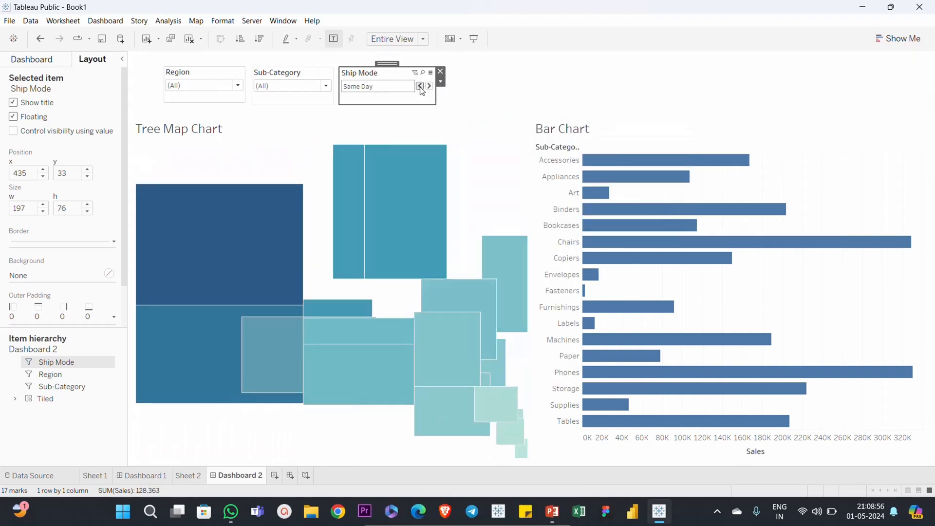
Turn the Show slider customization back on for the Ship Mode filter
click(441, 82)
mouse_move(520, 140)
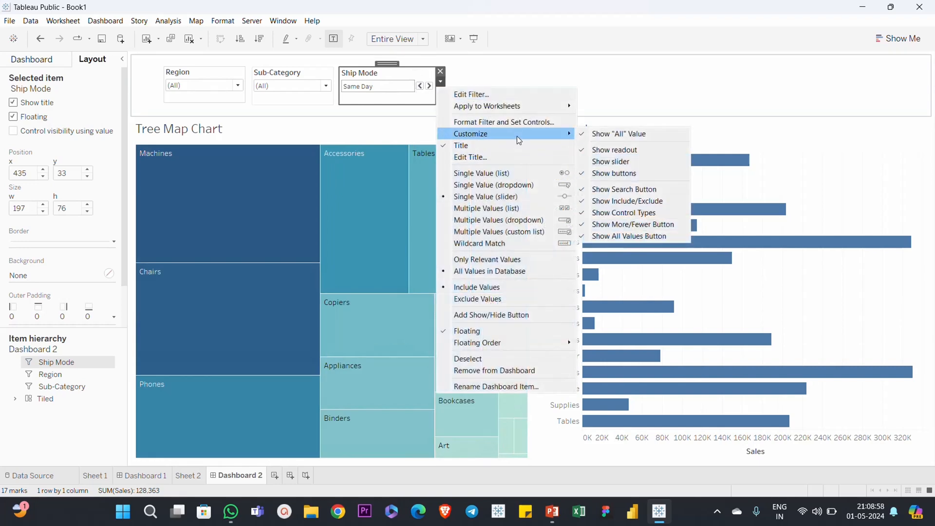
click(612, 162)
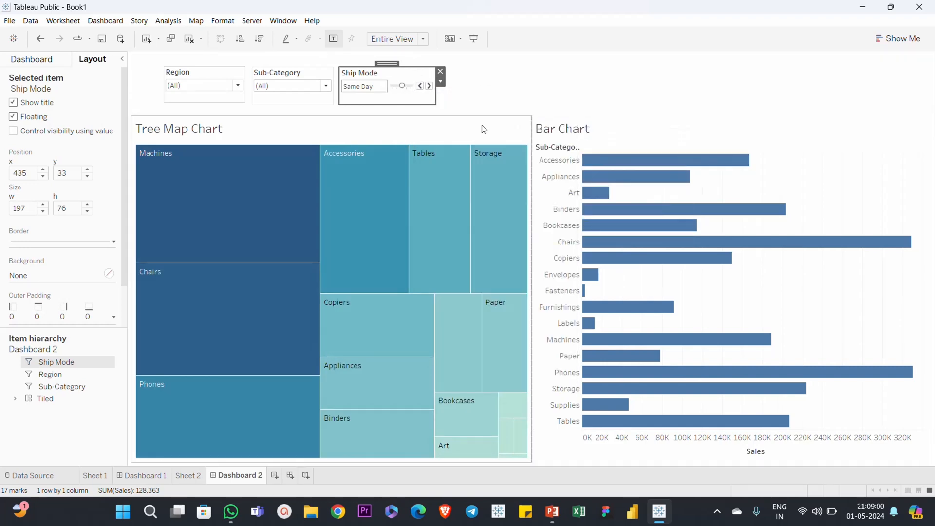
Review the Ship Mode filter's customization options, including the Show Search Button setting
click(441, 82)
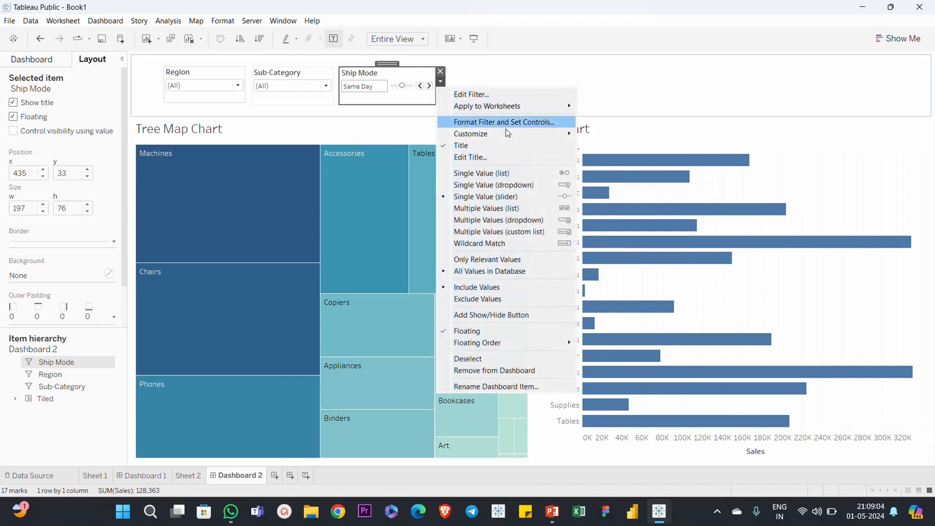
mouse_move(516, 134)
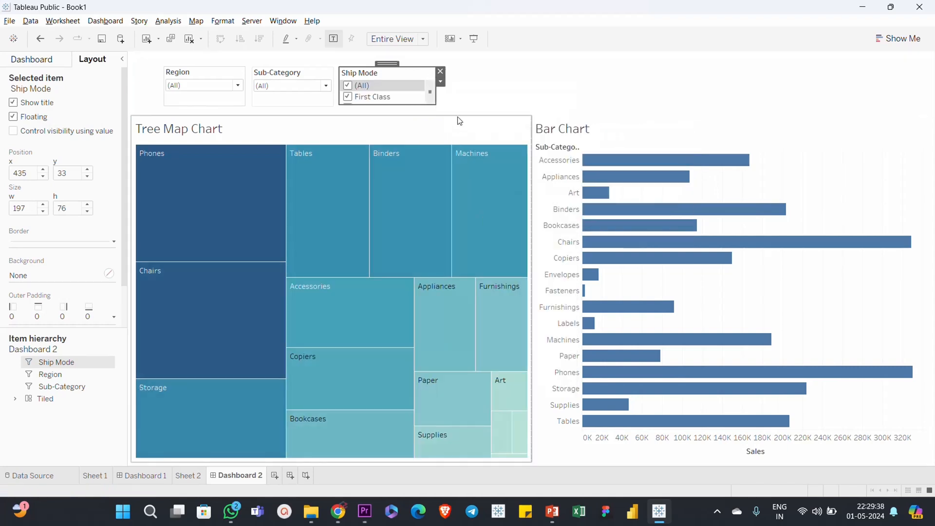
click(441, 82)
mouse_move(479, 141)
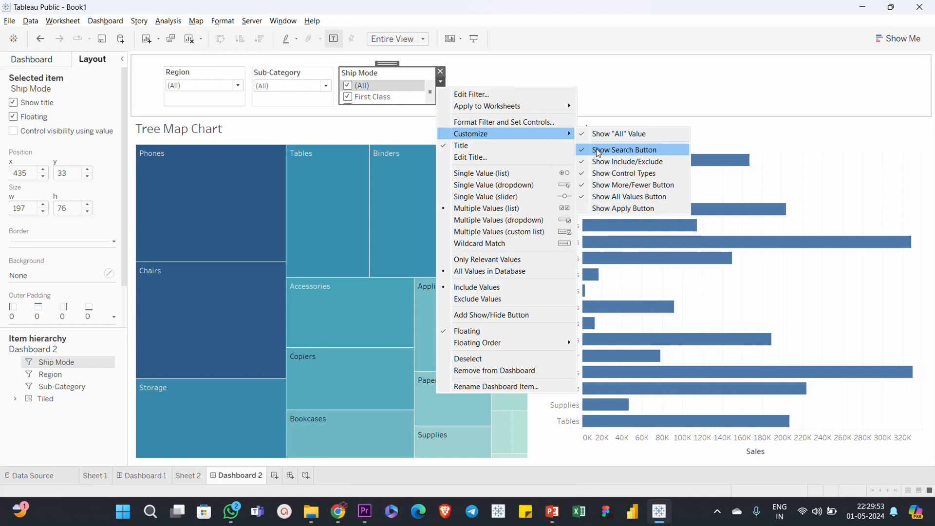
Switch the Ship Mode filter to Single Value (list) and review the customization options for that type
click(504, 173)
click(443, 83)
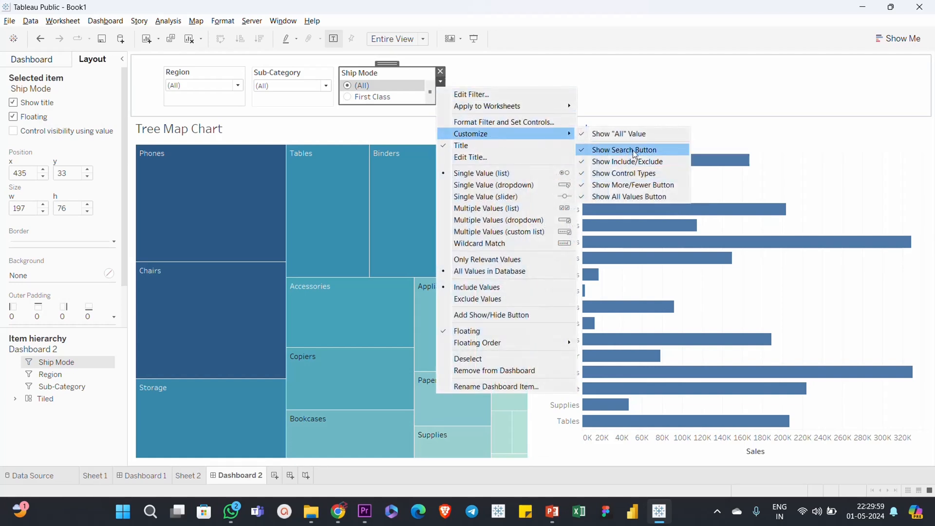
Switch the Ship Mode filter to Multiple Values (dropdown), review its customization options and open its list of values
click(496, 222)
click(441, 83)
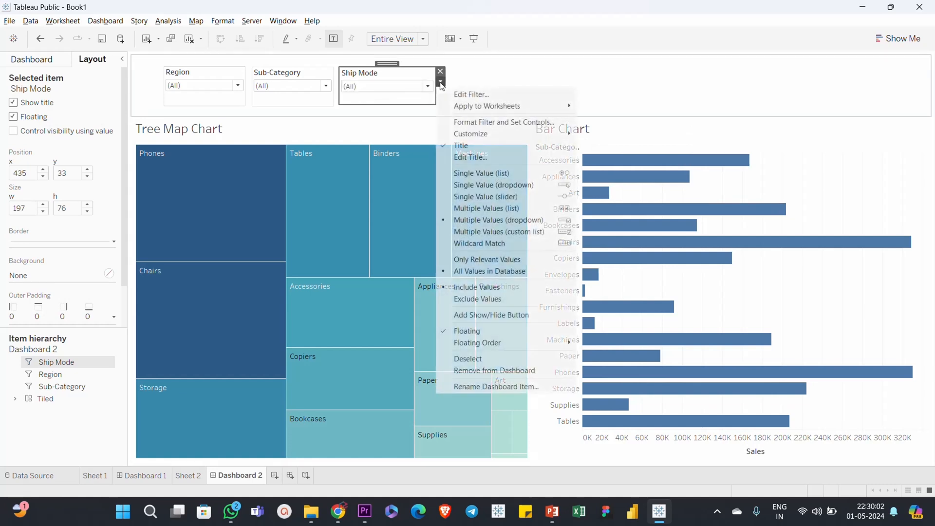
mouse_move(536, 134)
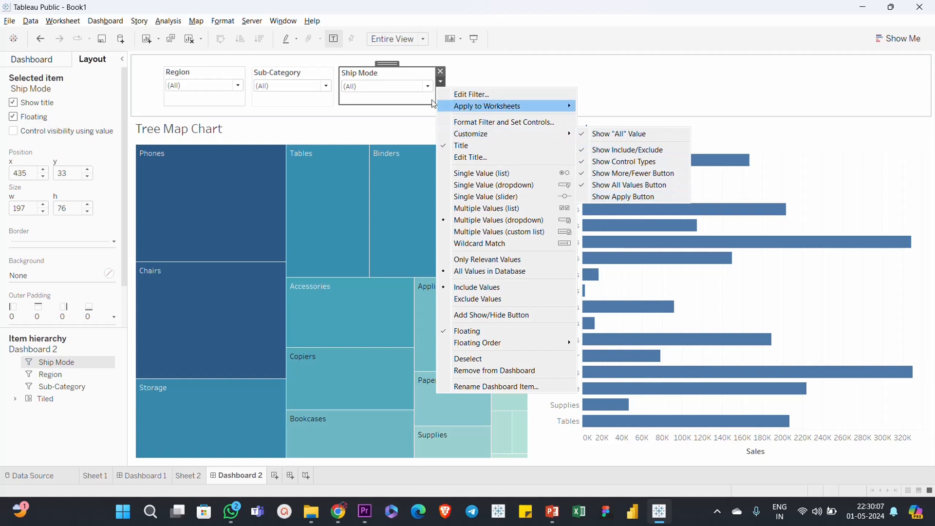
click(389, 95)
click(387, 92)
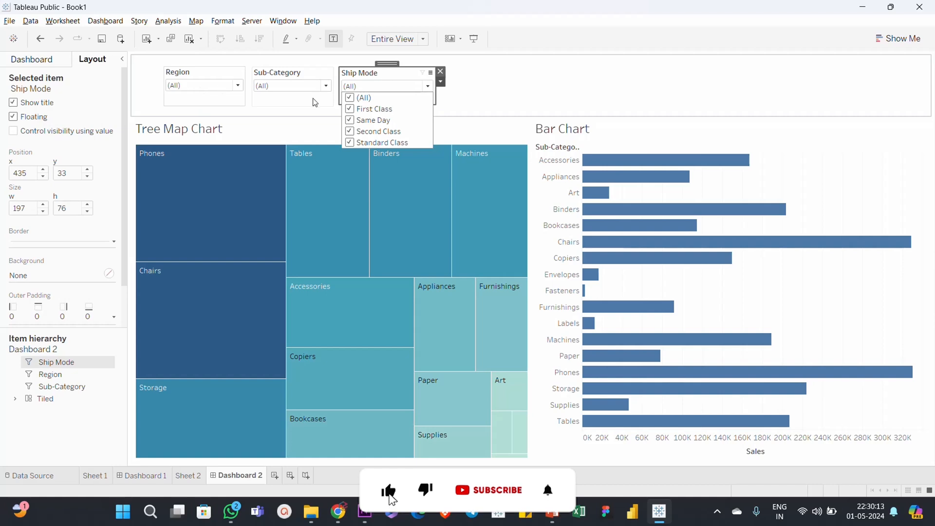
Search the Sub-Category filter's values for "art" and clear the search text
click(326, 85)
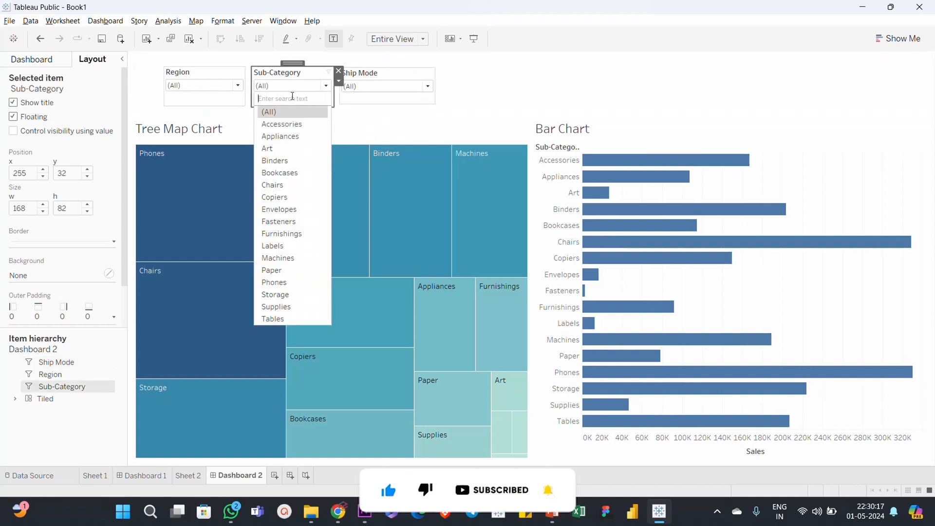
text(art)
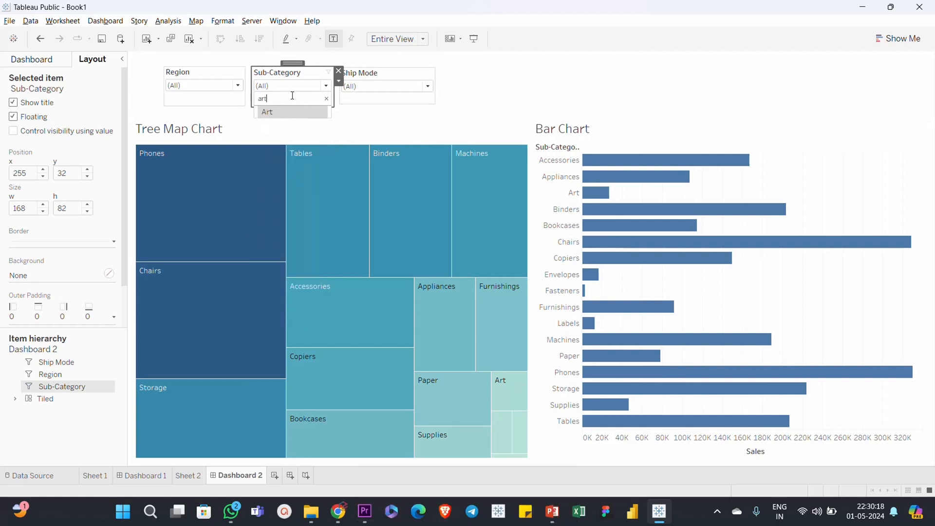
click(326, 98)
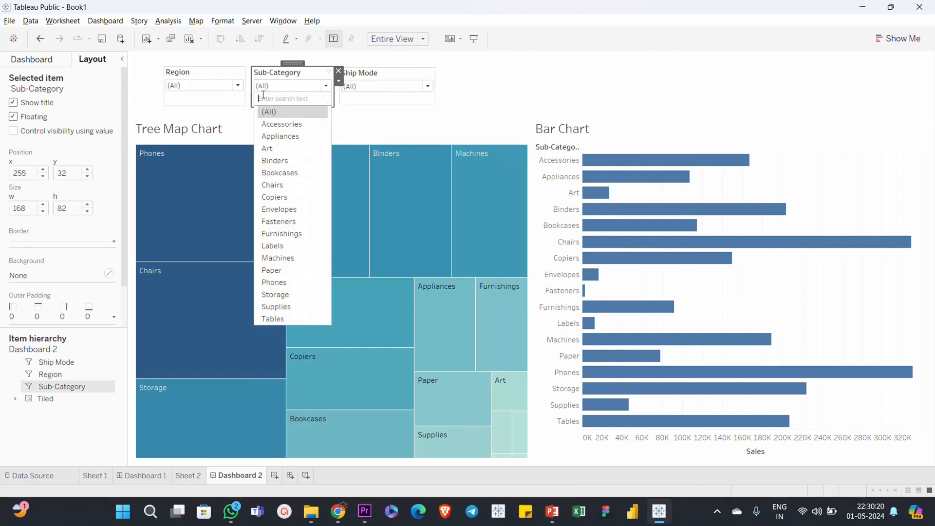
Review the Sub-Category filter's control types and search box, and reselect the Ship Mode filter
click(339, 81)
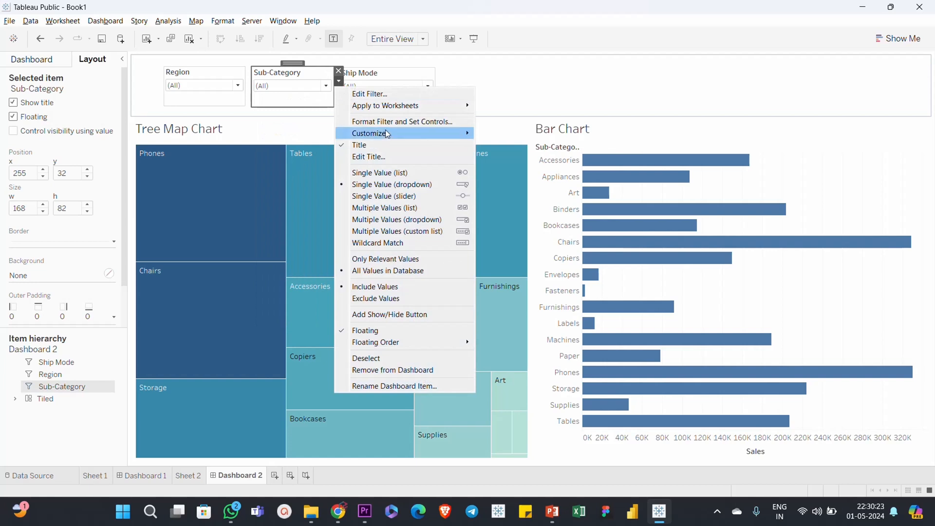
mouse_move(387, 133)
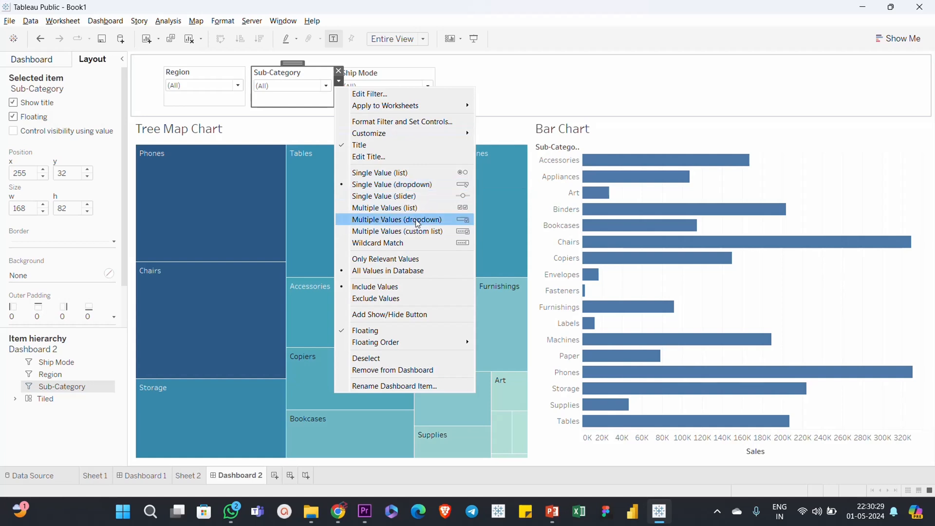
click(303, 87)
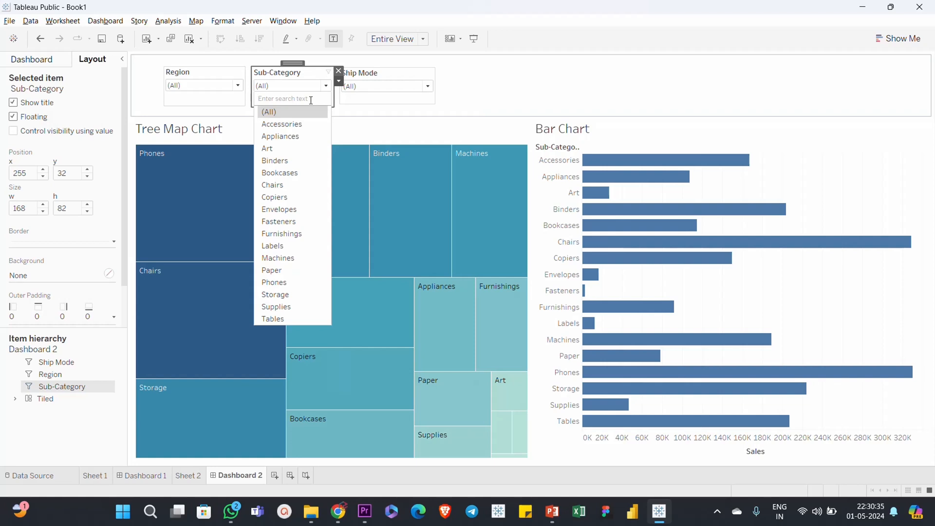
click(392, 77)
click(394, 82)
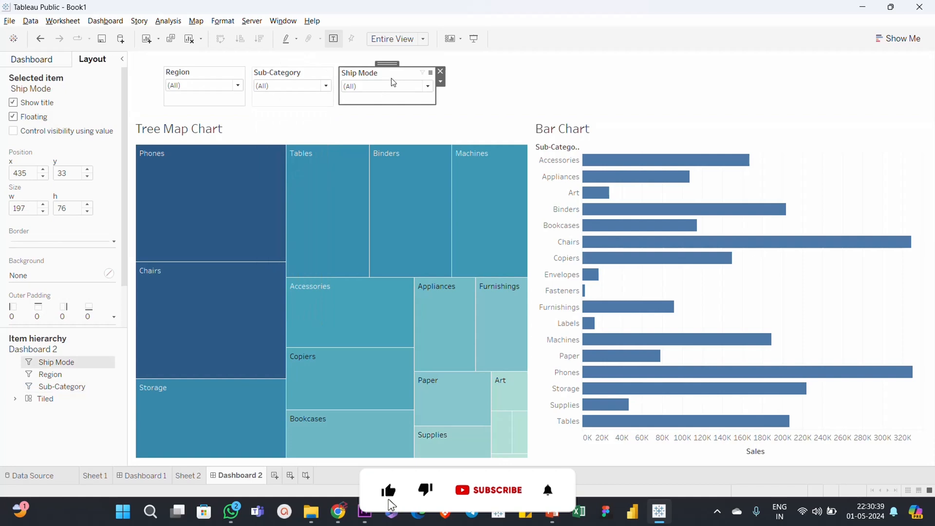